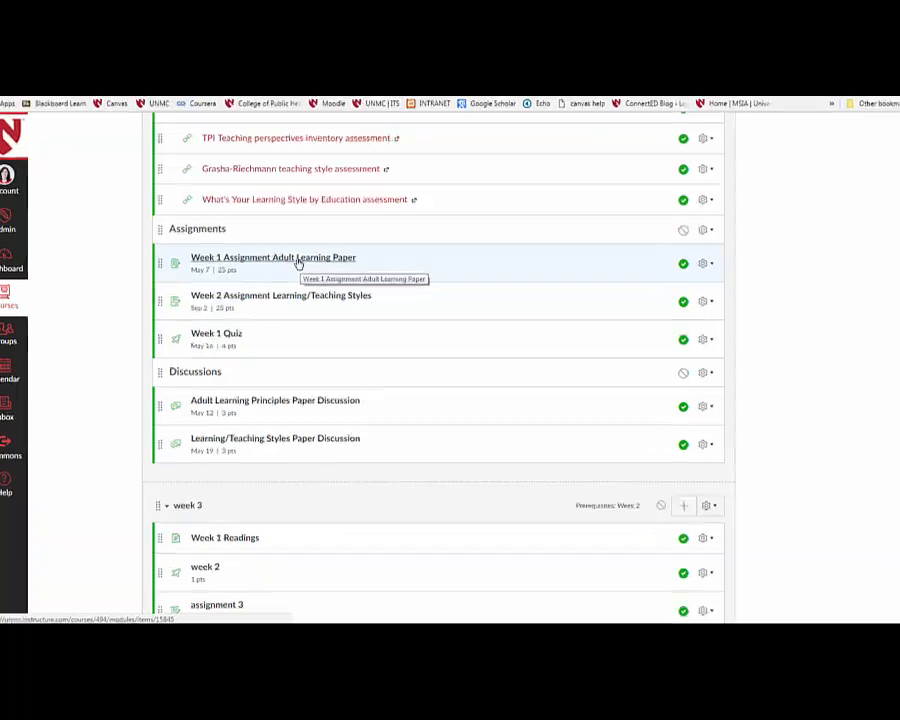
Open the Week 1 Assignment Adult Learning Paper and start a new rubric titled "Assignment 1.1".
left_click(303, 262)
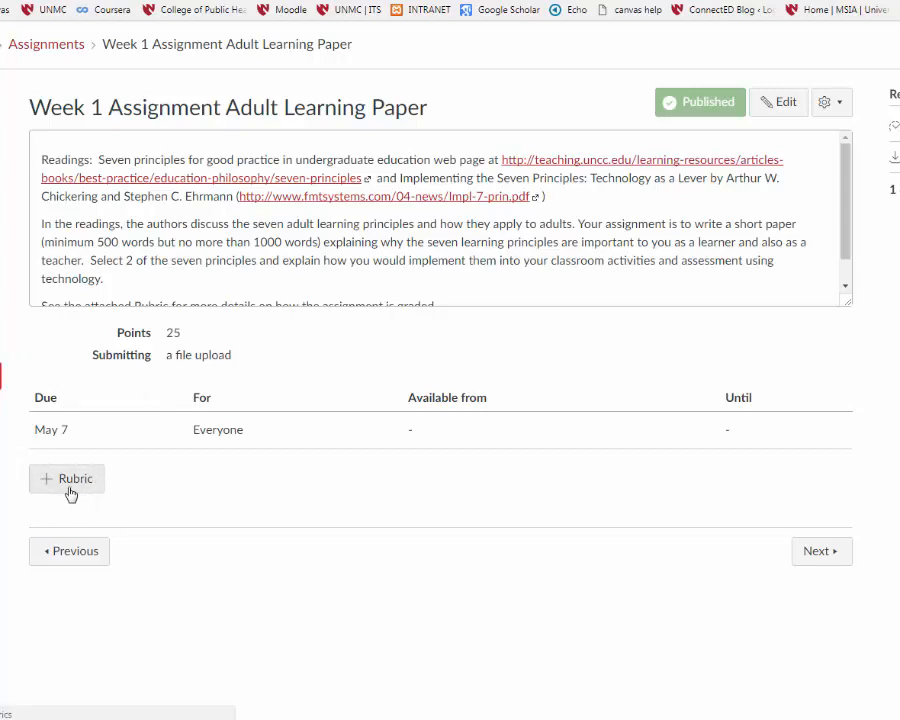
left_click(70, 484)
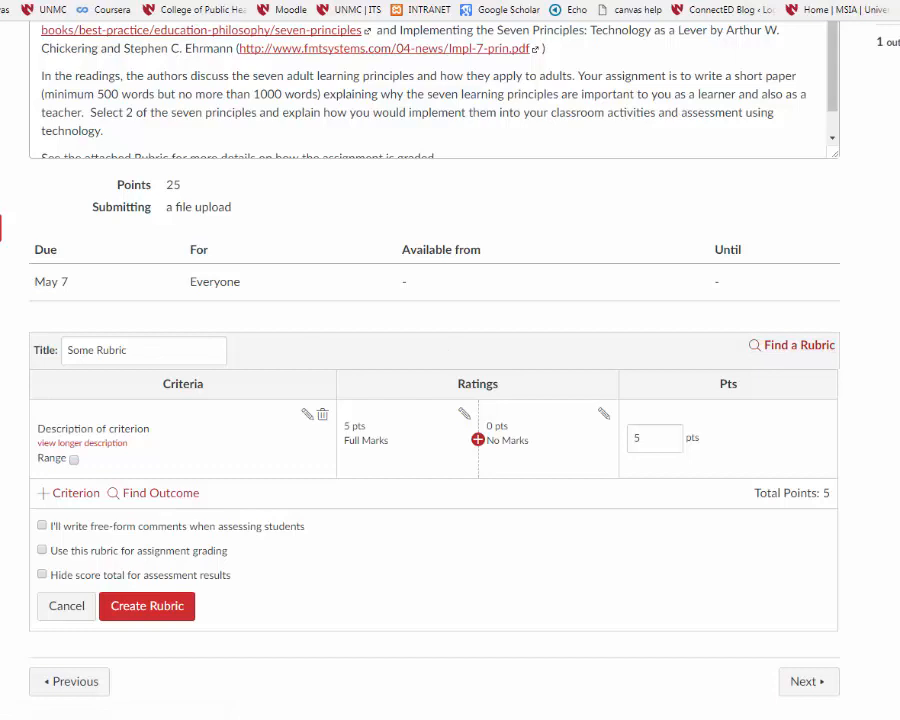
left_click(143, 350)
type("Assignment 1.1")
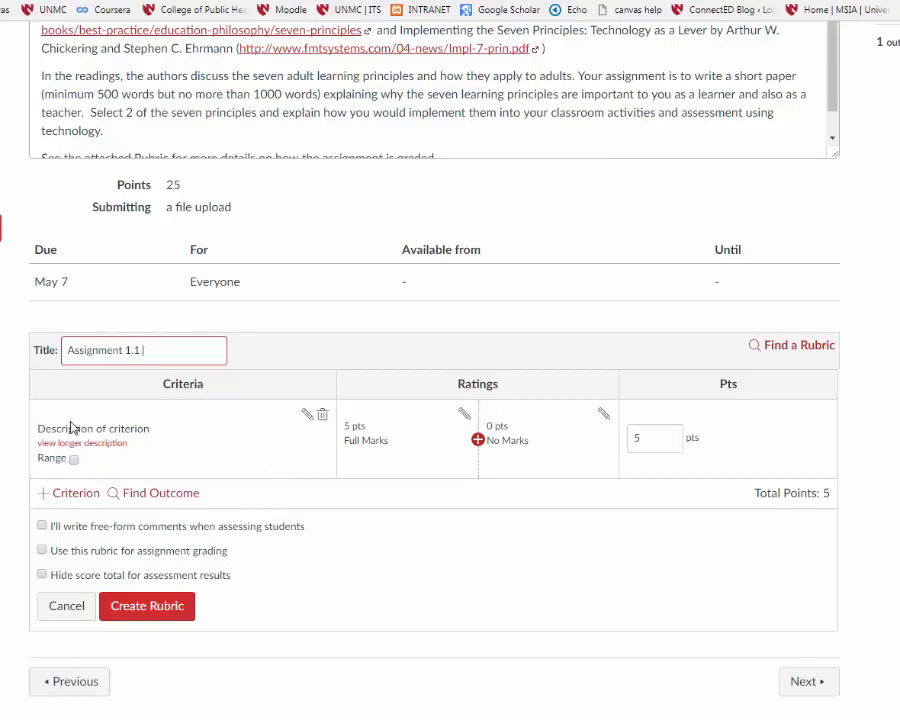
left_click(307, 413)
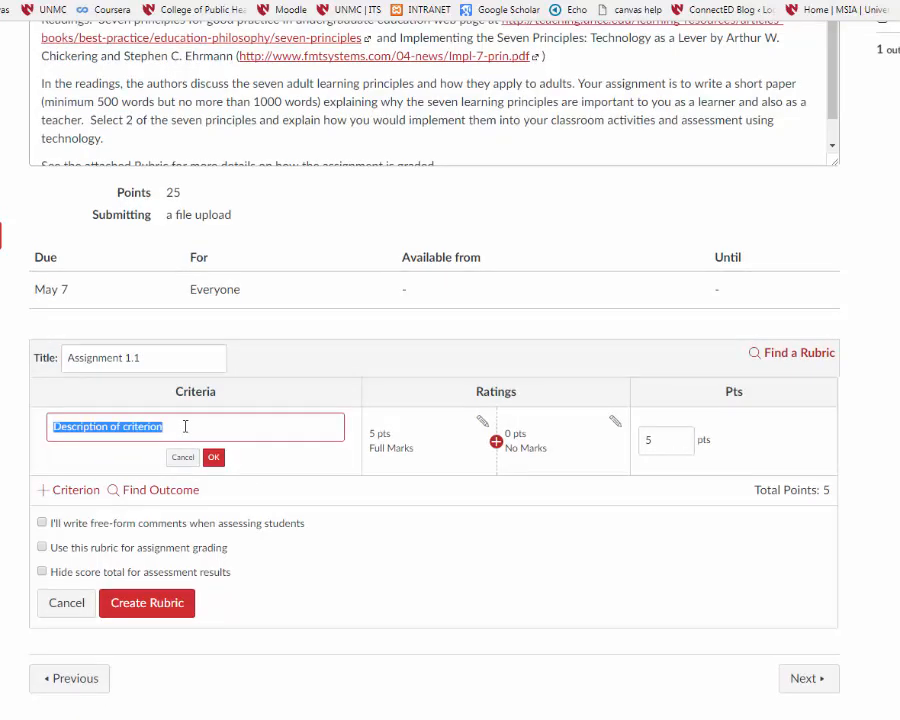
left_click(185, 426)
left_click(213, 458)
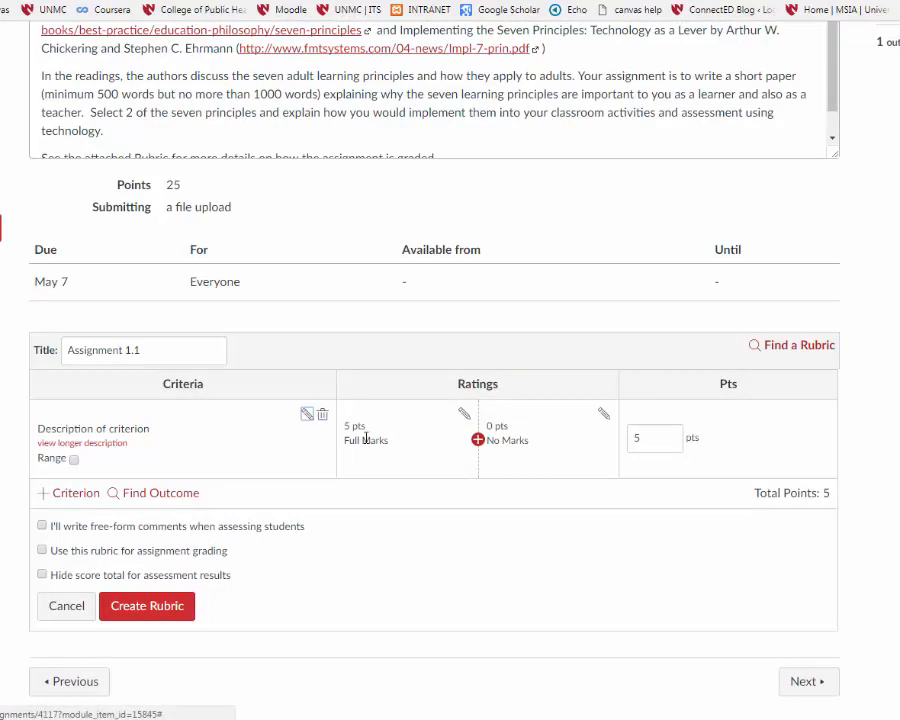
Title the 5-point rating PROFICIENT and describe it as an easy-to-understand message conveyed using critical and original thought while providing examples.
left_click(463, 415)
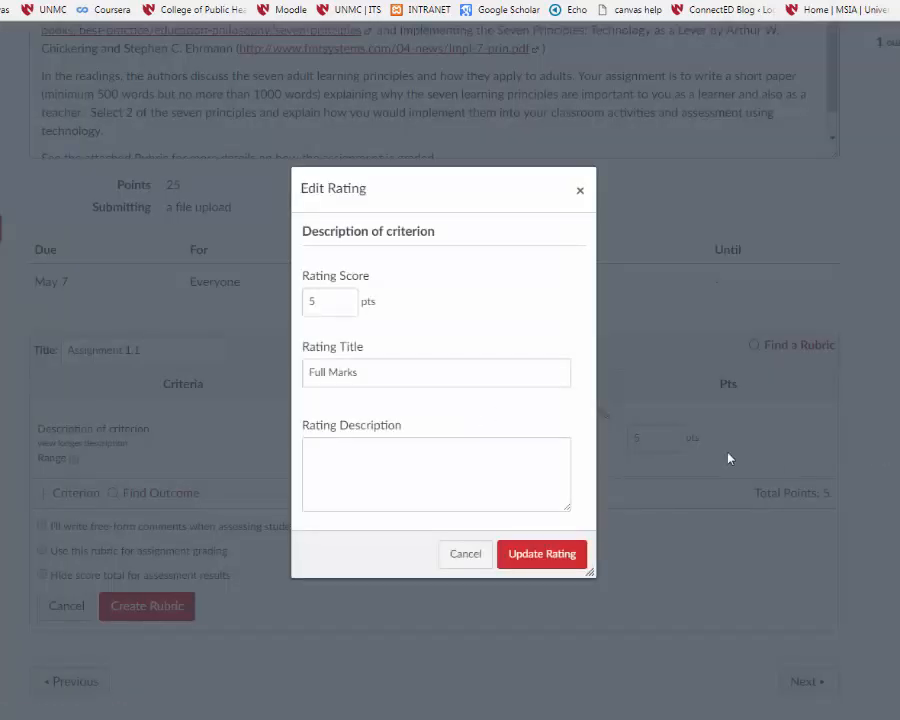
left_click(322, 298)
left_click_drag(371, 372, 306, 370)
type("PROFICIENT")
left_click(400, 452)
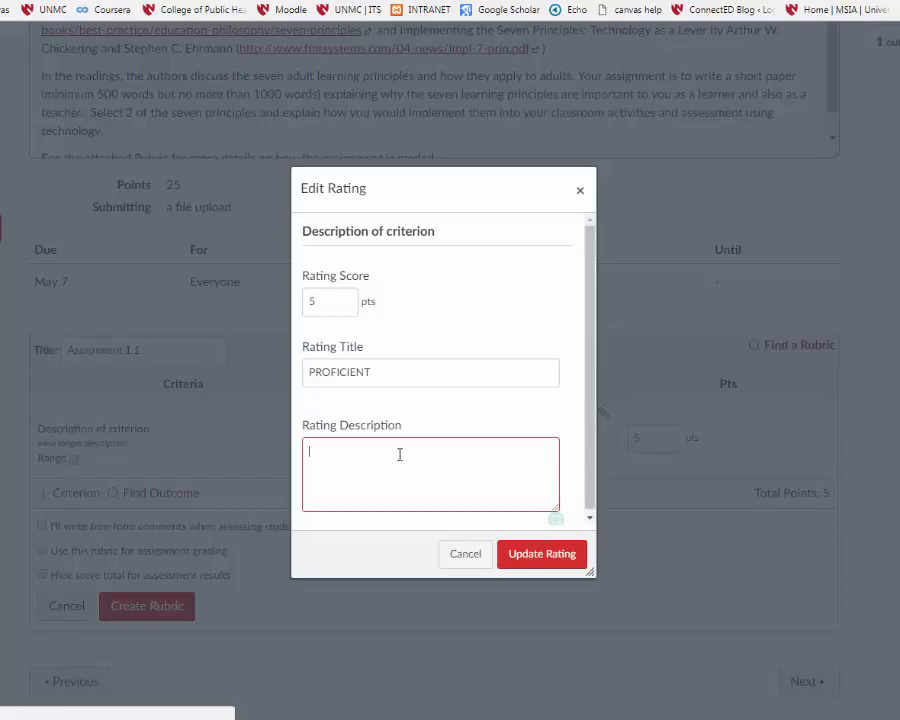
type("Author's message is easy to understand and conveys the message using critical and original thought while providing examples.")
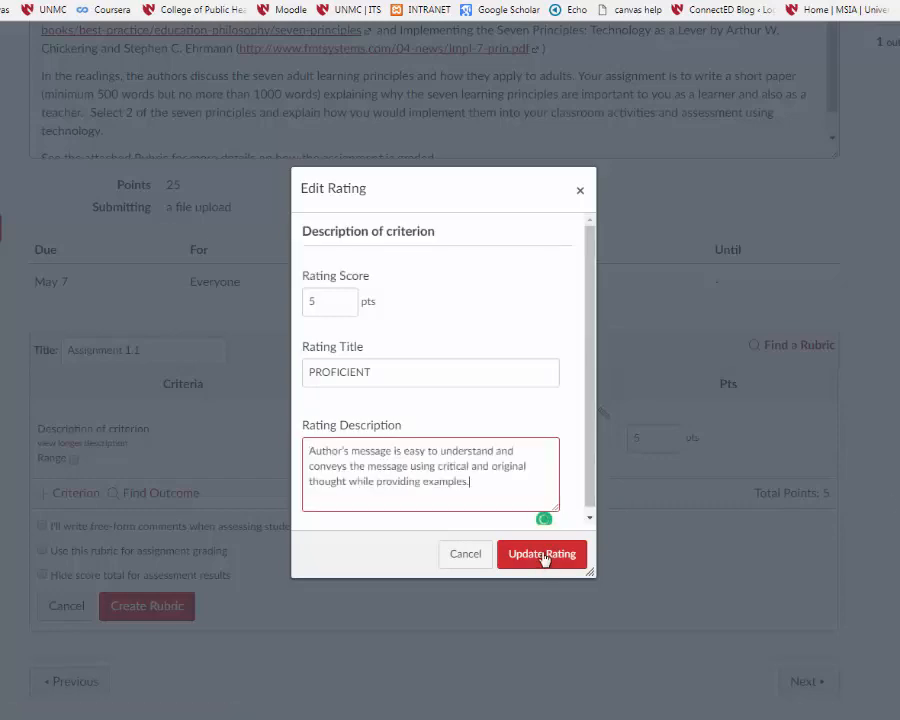
left_click(541, 553)
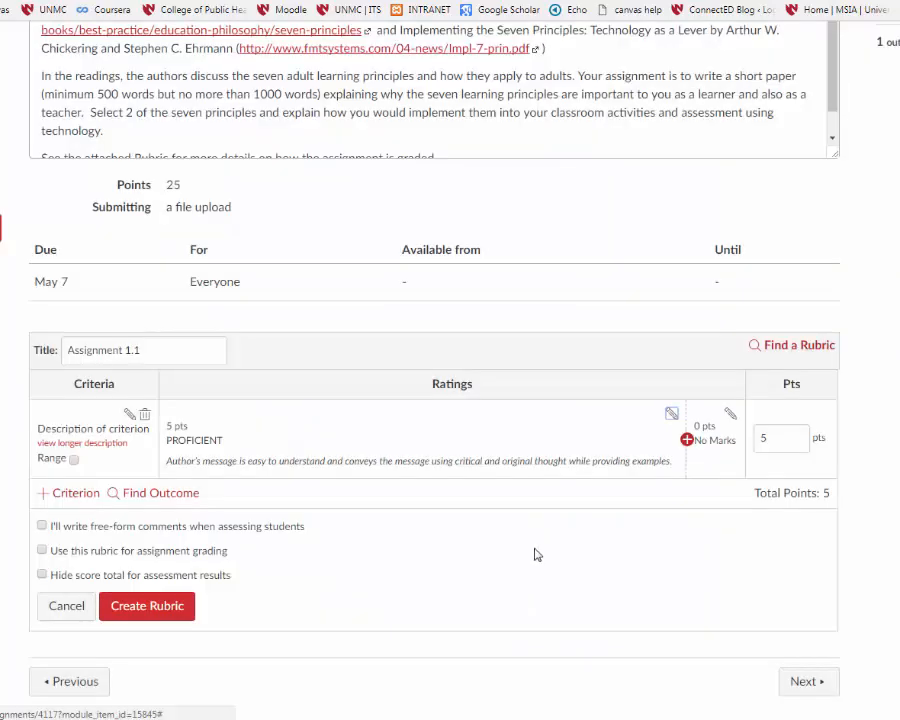
Insert a 3-point rating titled COMPETENT, describing an evident message with some evidence of critical and original thought that includes examples.
left_click(687, 440)
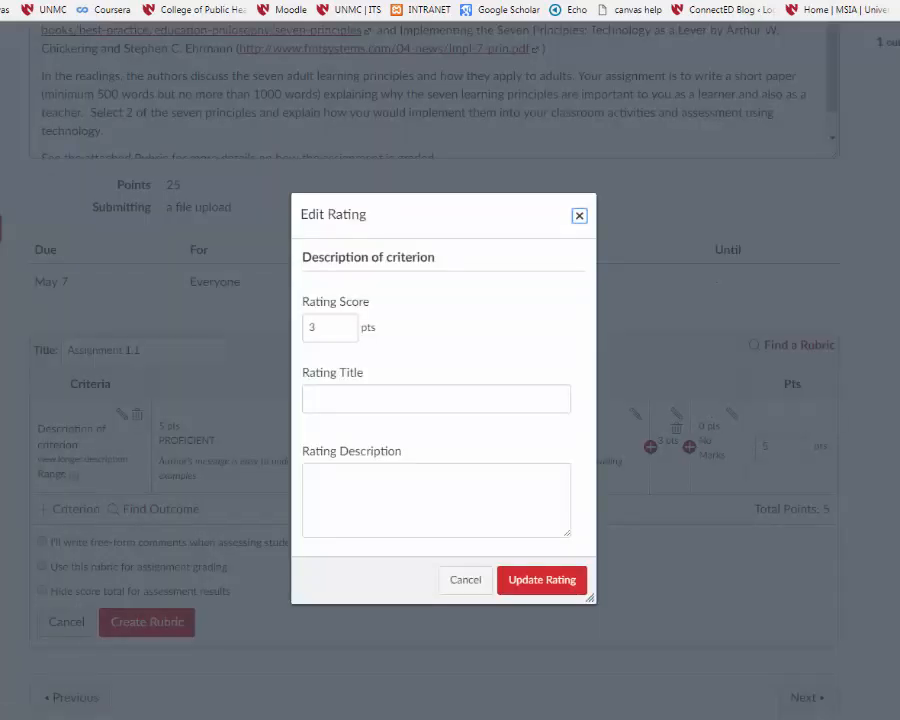
left_click(323, 392)
left_click(323, 392)
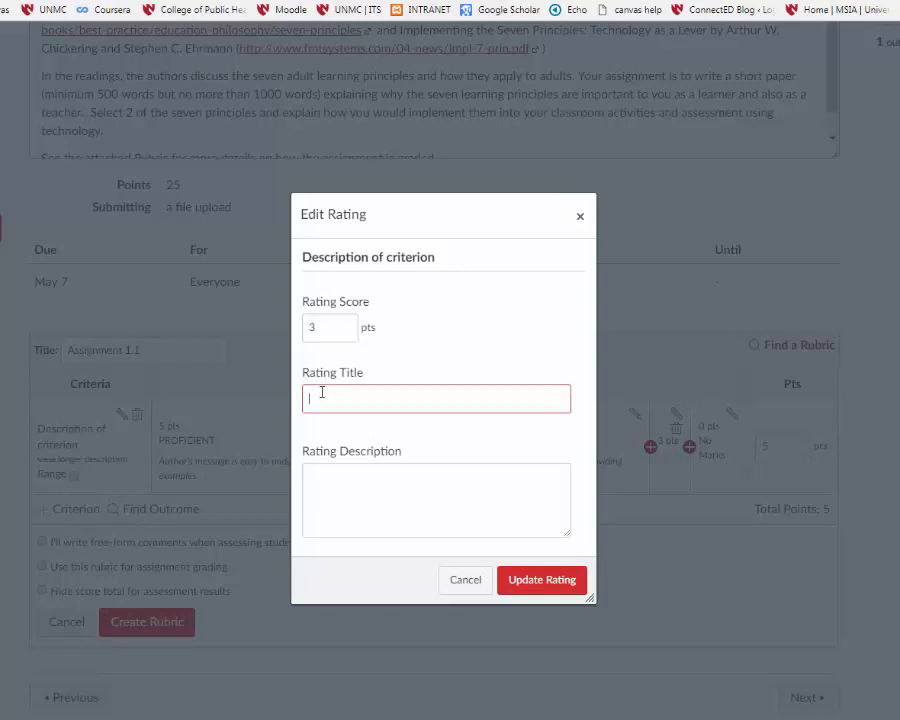
type("COMPETENT")
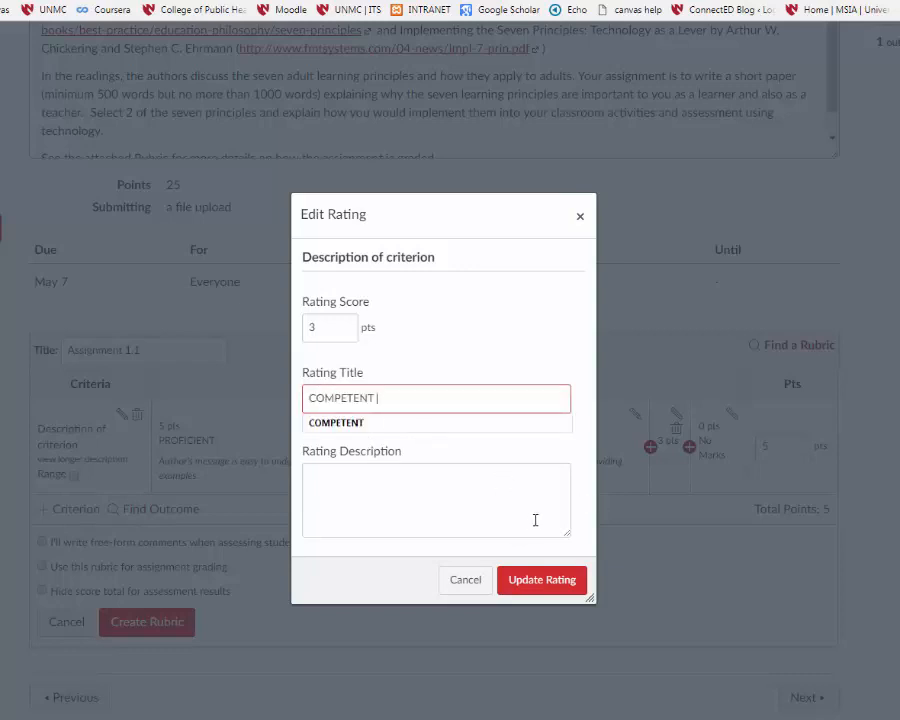
left_click(480, 565)
left_click(345, 487)
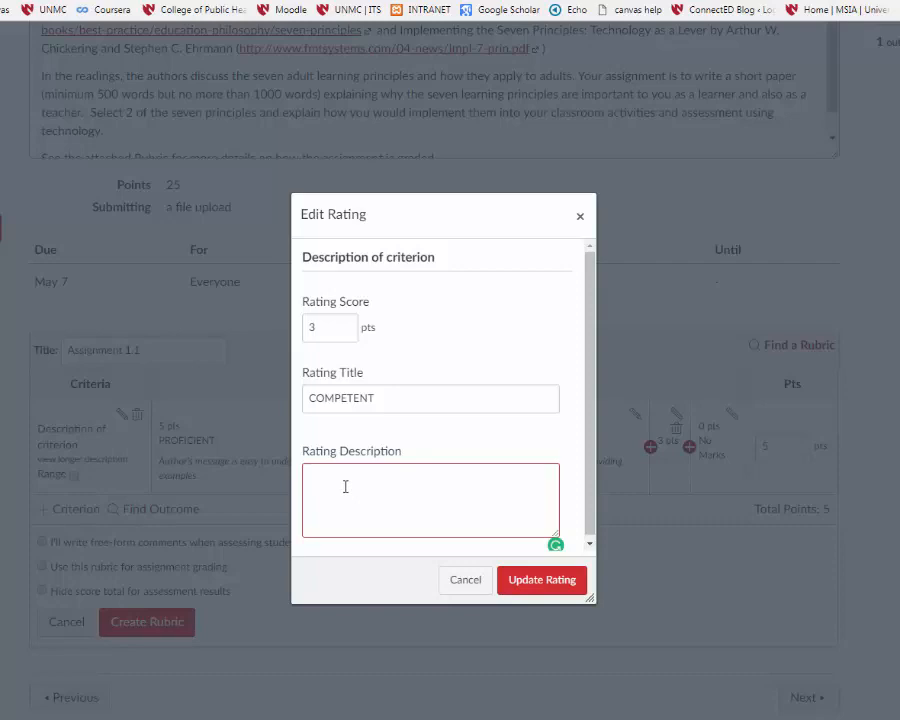
type("Author's message is evident, and there is some evidence of critical and original thought and includes examples.")
left_click(530, 582)
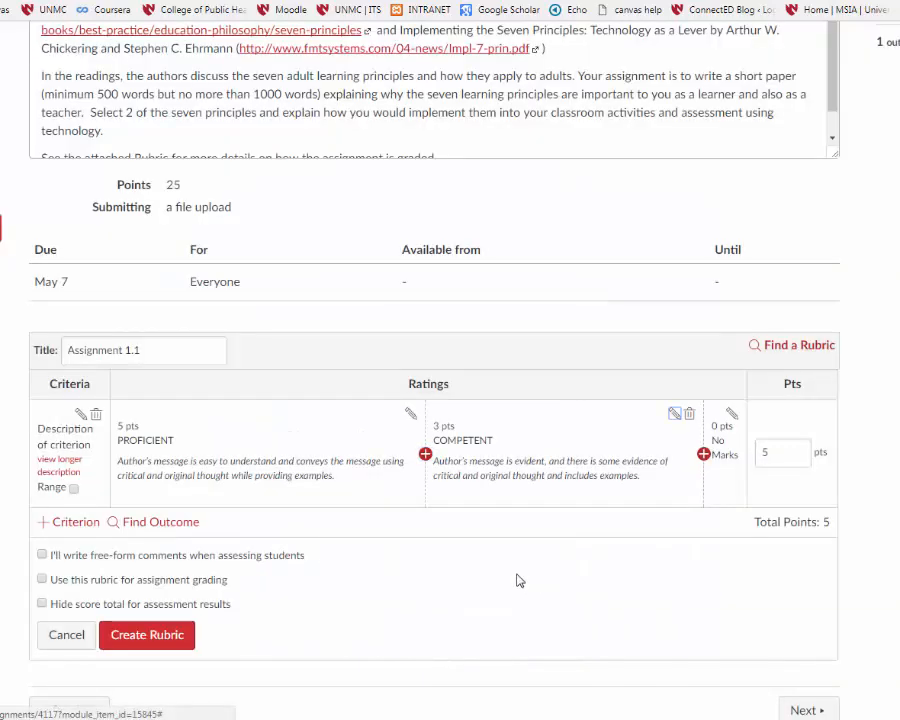
Change the No Marks rating to 1 point, titled NOVICE, describing a vague message with some critical and original thought but no examples.
left_click(731, 416)
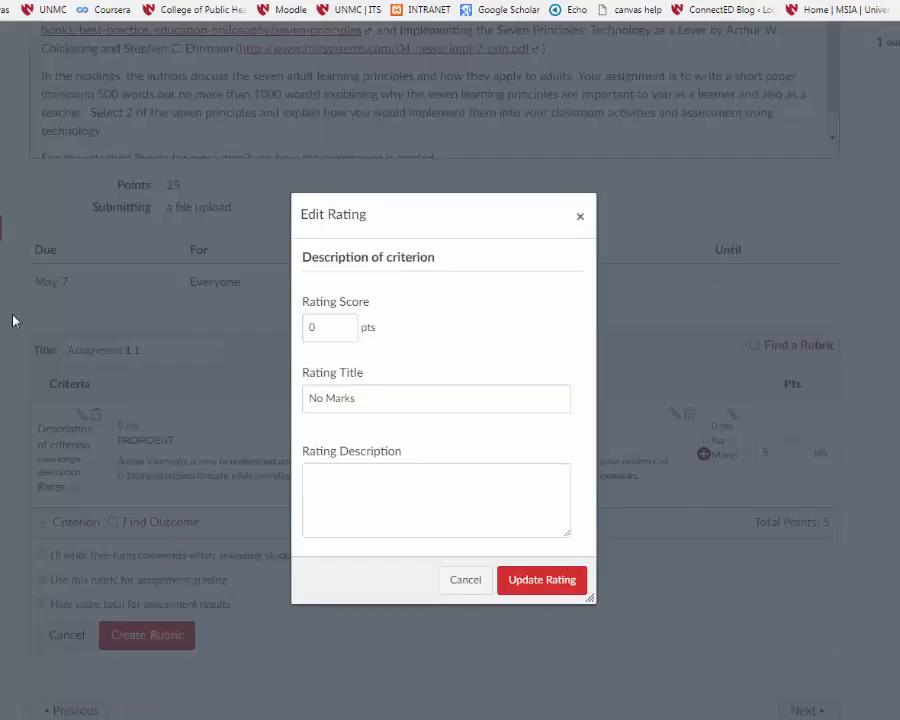
left_click_drag(323, 324, 305, 322)
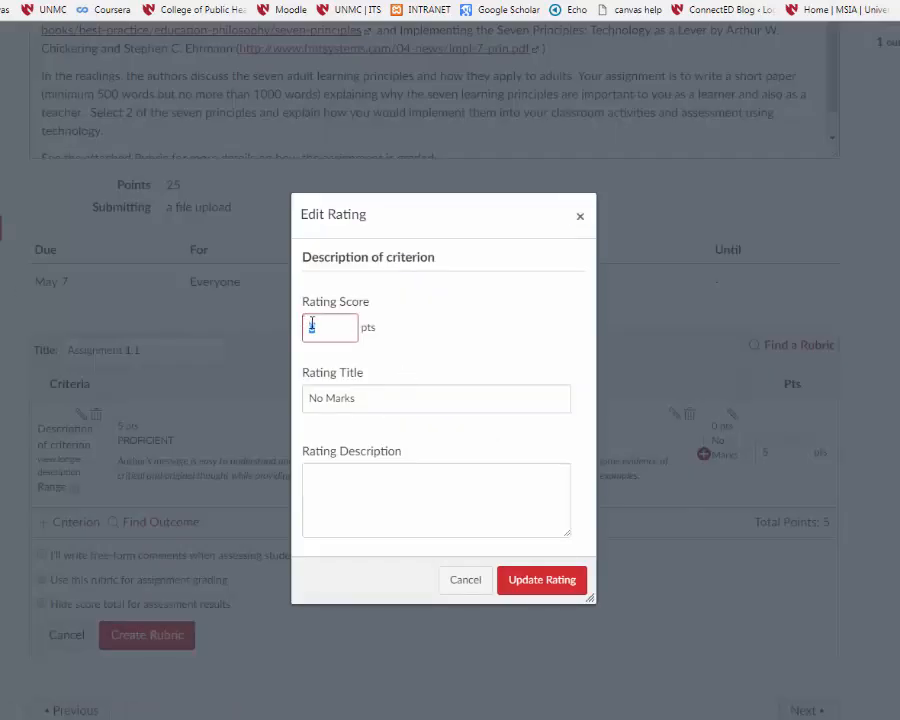
type("1")
key("Tab")
type("NOVICE")
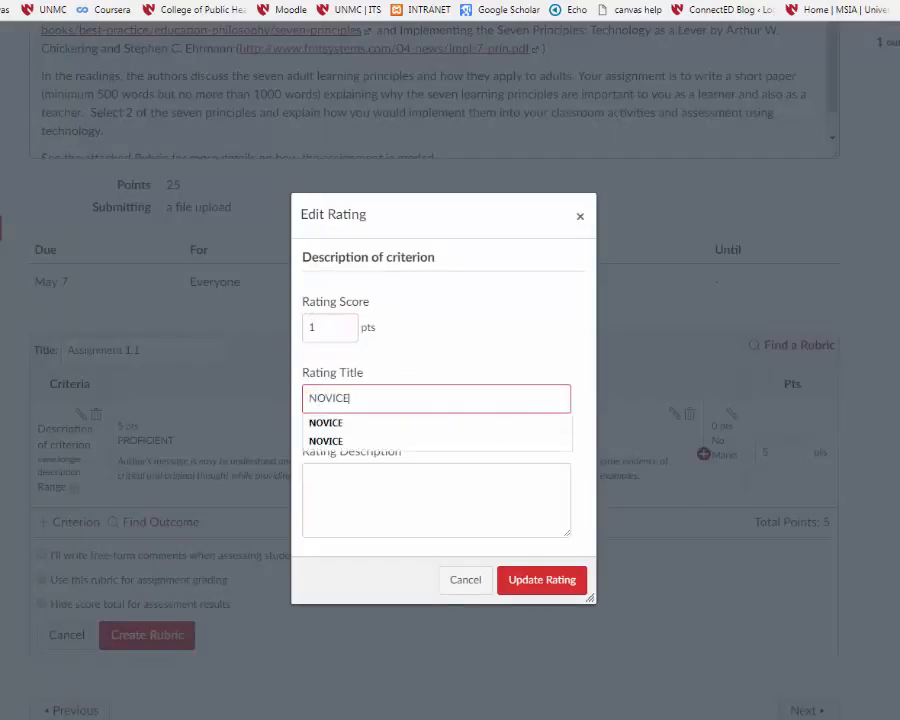
left_click(412, 474)
type("Author's message is vague, and there is some evidence of critical and original thought, but no examples are present.")
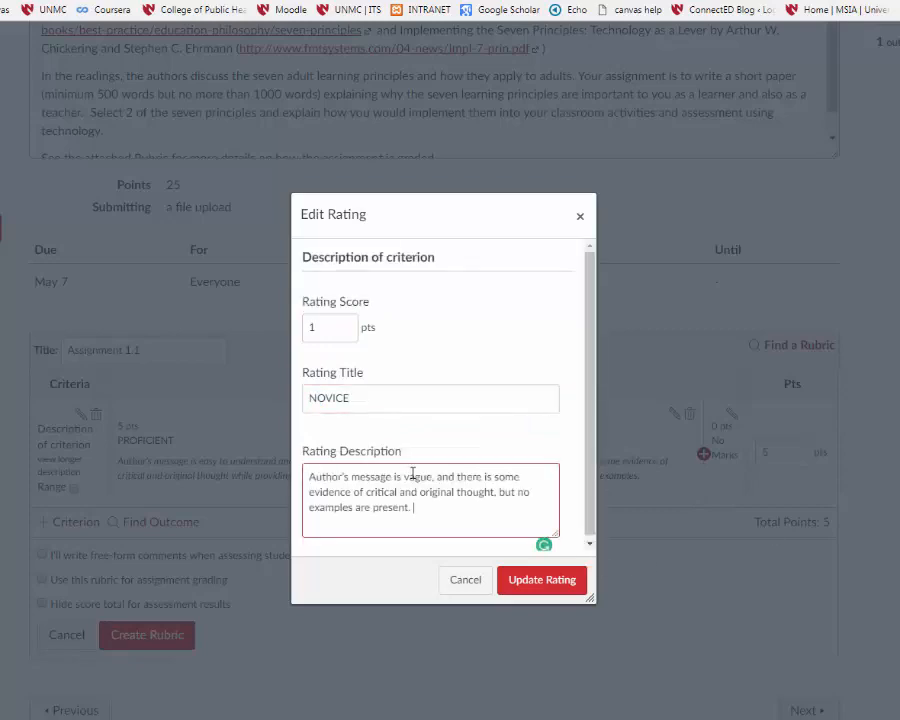
left_click(545, 582)
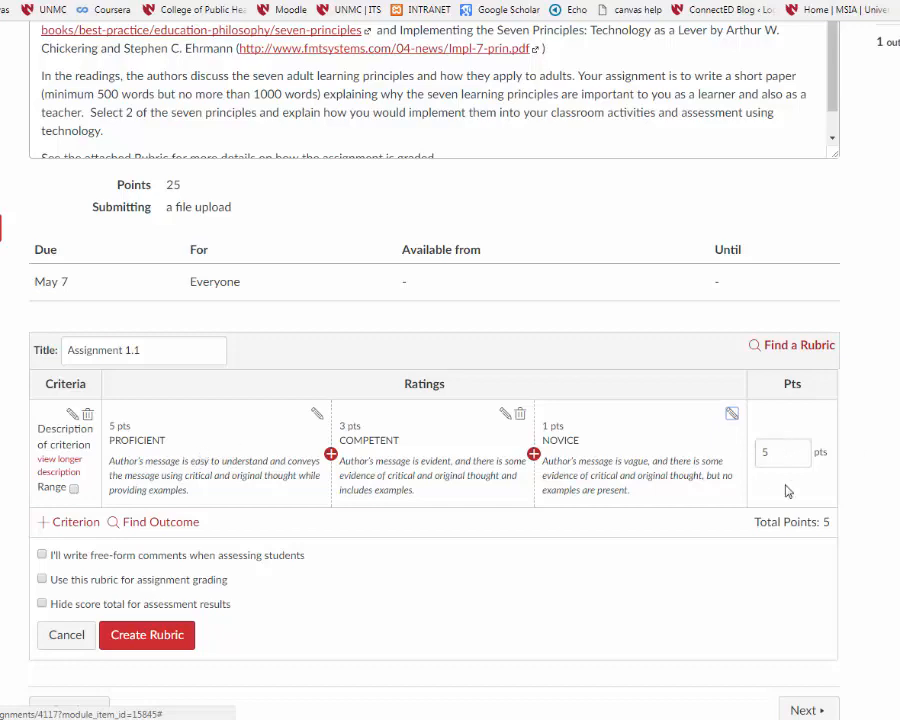
Enable range scoring for the criterion so each rating covers a span of points.
left_click(73, 488)
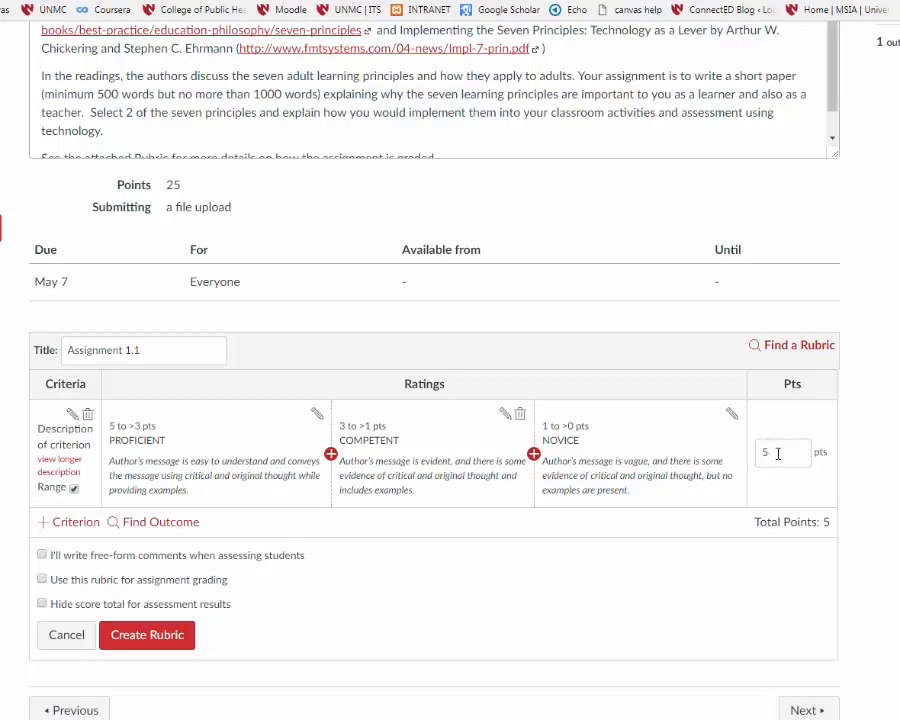
left_click(73, 488)
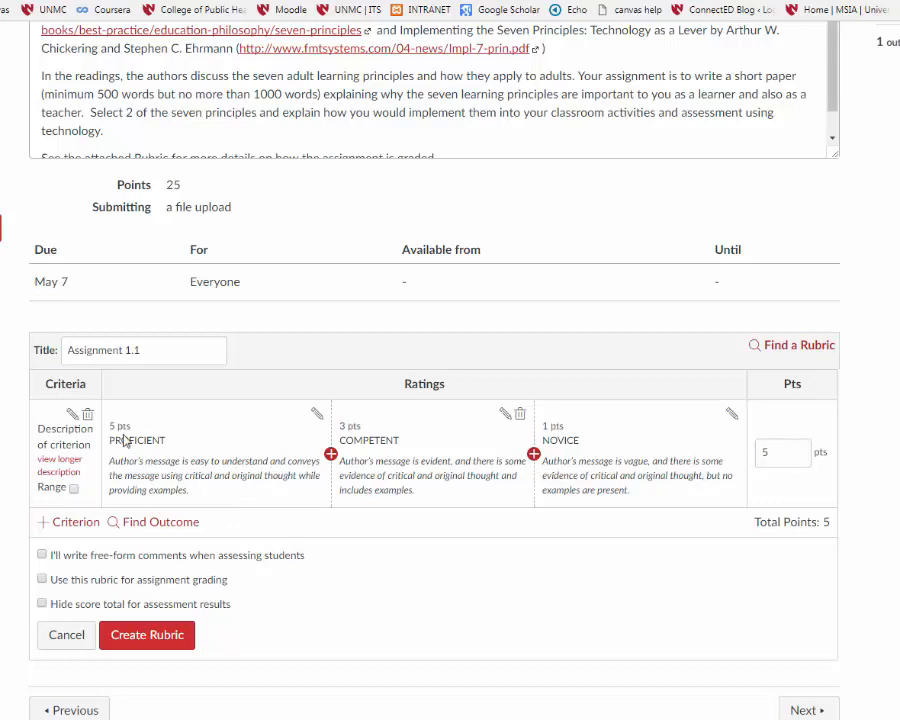
double_click(757, 452)
left_click(72, 488)
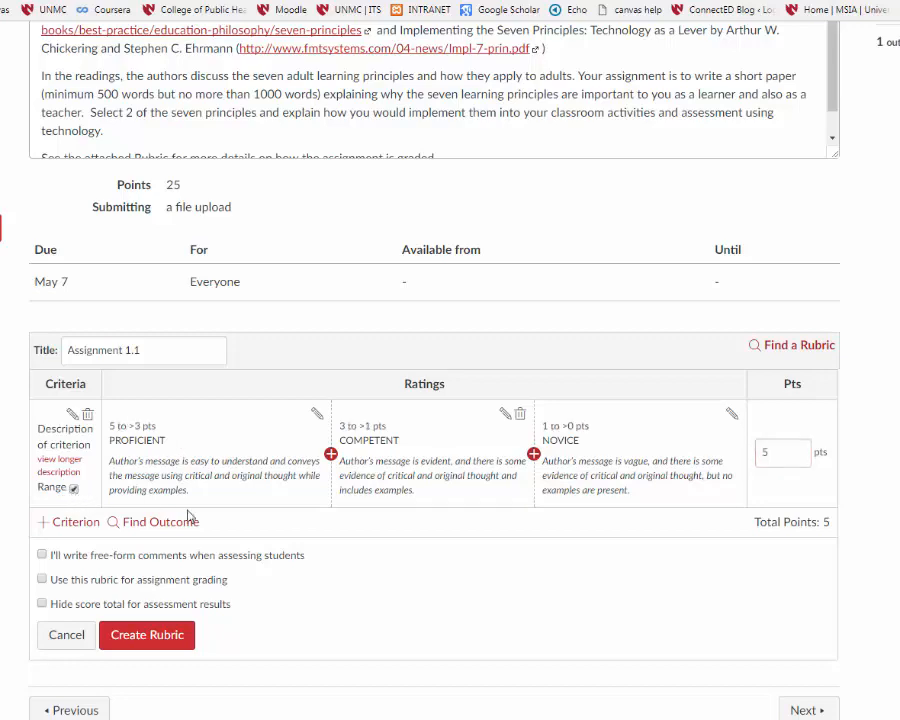
Add a new blank criterion to the rubric, without duplicating the existing one.
left_click(67, 524)
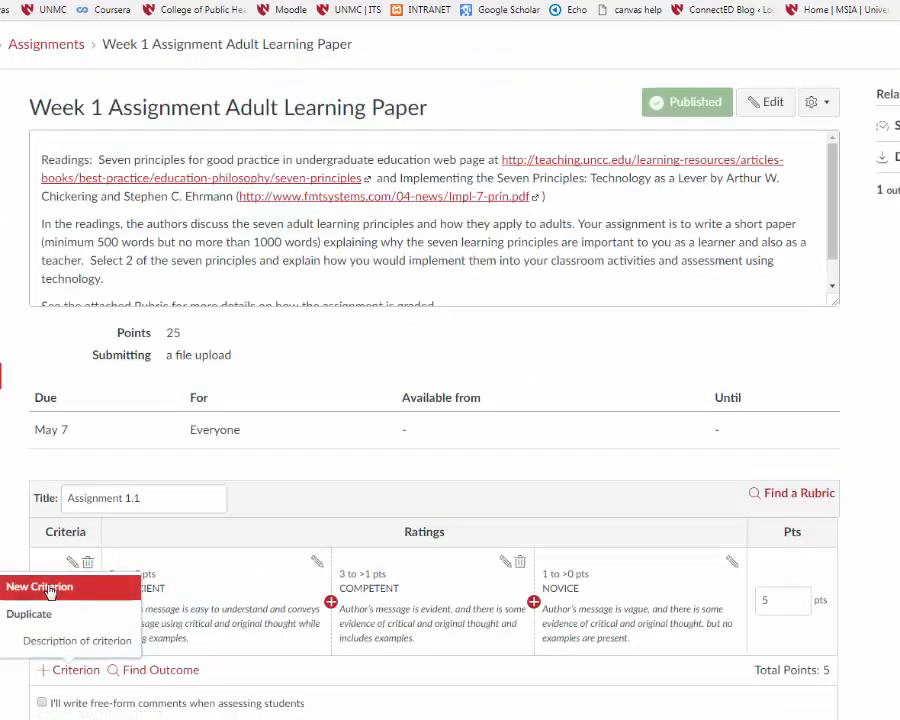
left_click(49, 591)
scroll(348, 505, "down", 3)
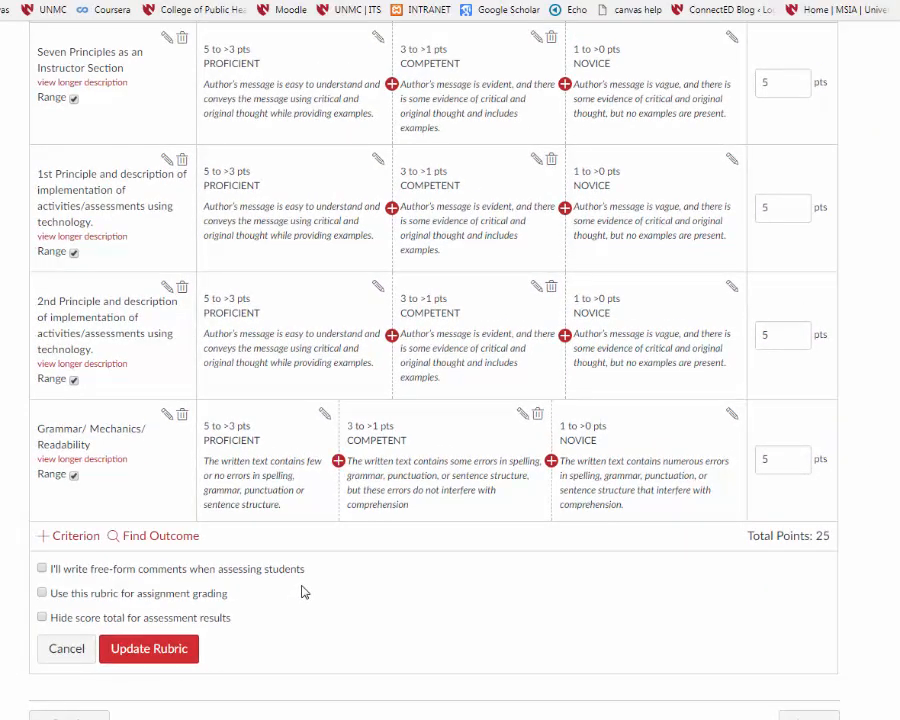
Set the rubric to be used for assignment grading, save the update, and review the saved rubric.
scroll(305, 592, "down", 1)
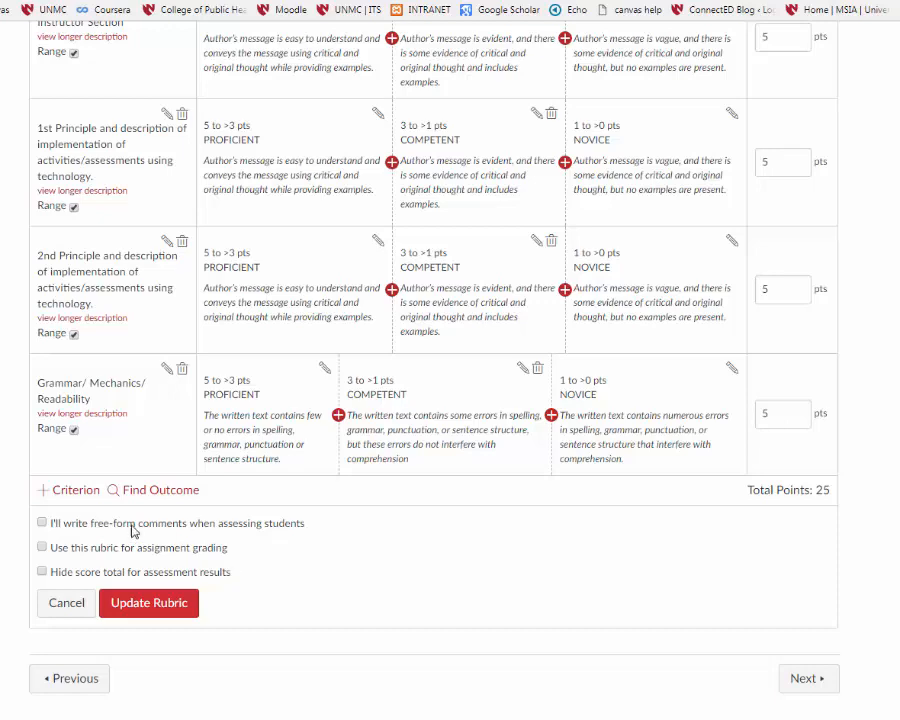
left_click(44, 549)
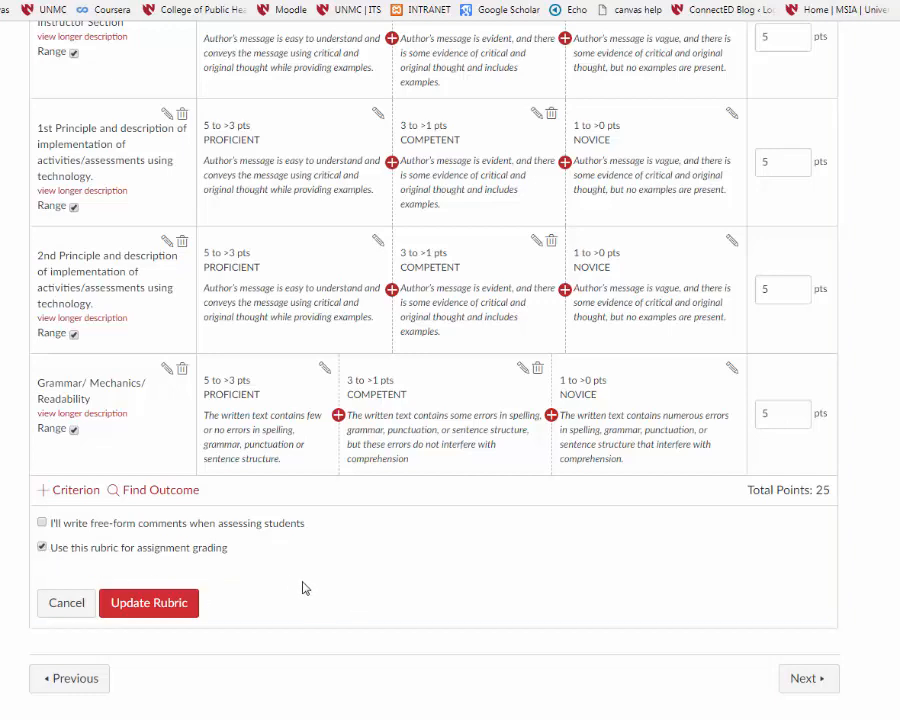
left_click(149, 603)
scroll(430, 400, "up", 3)
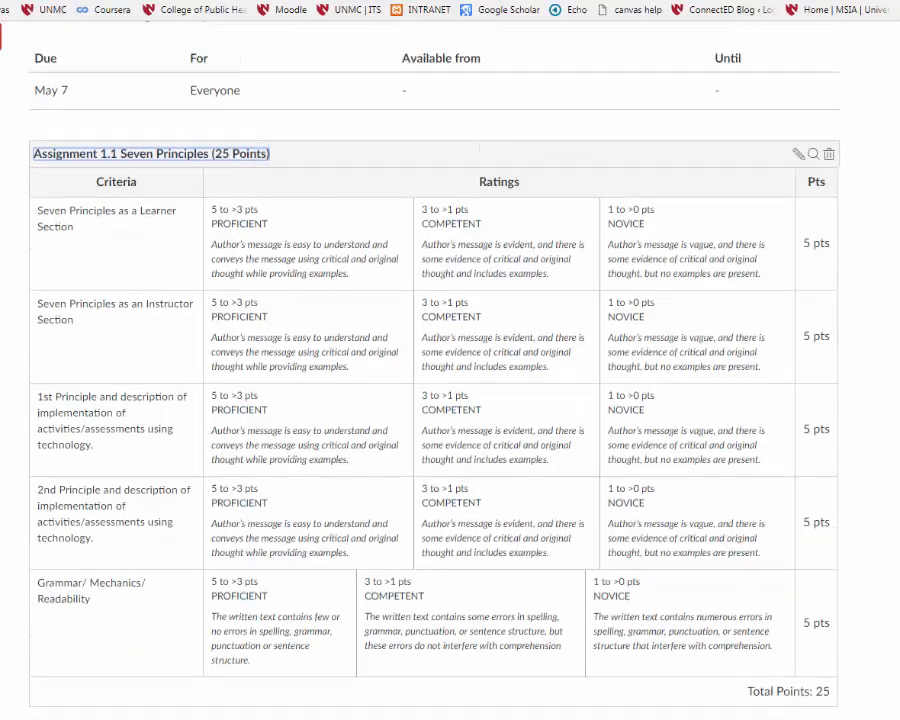
scroll(430, 400, "down", 3)
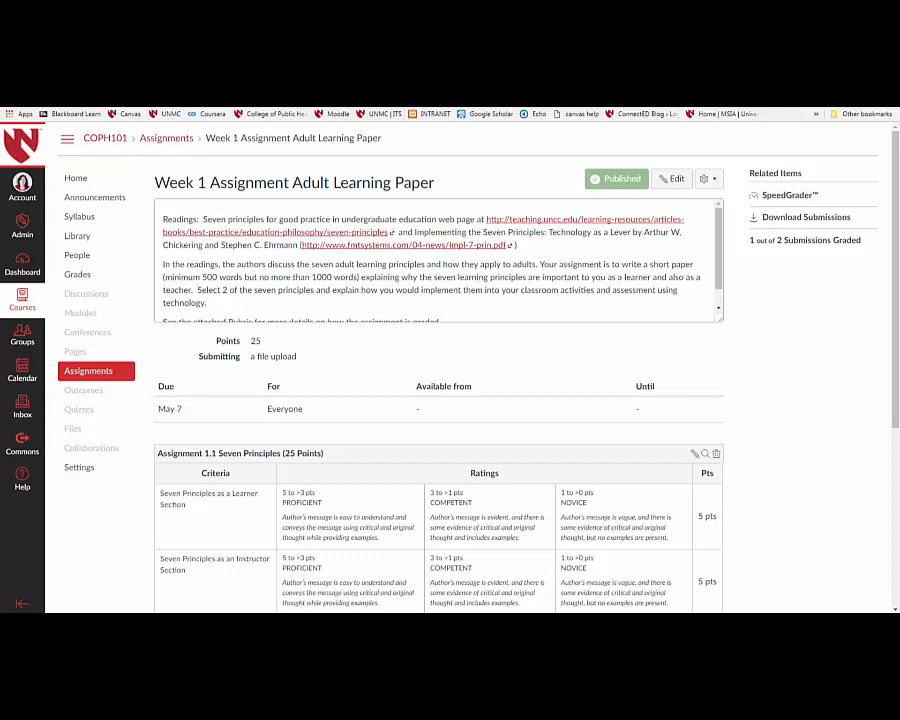
Open the assignment's submissions in SpeedGrader, show the grading rubric, and widen the grading pane so all rating columns fit.
left_click(798, 197)
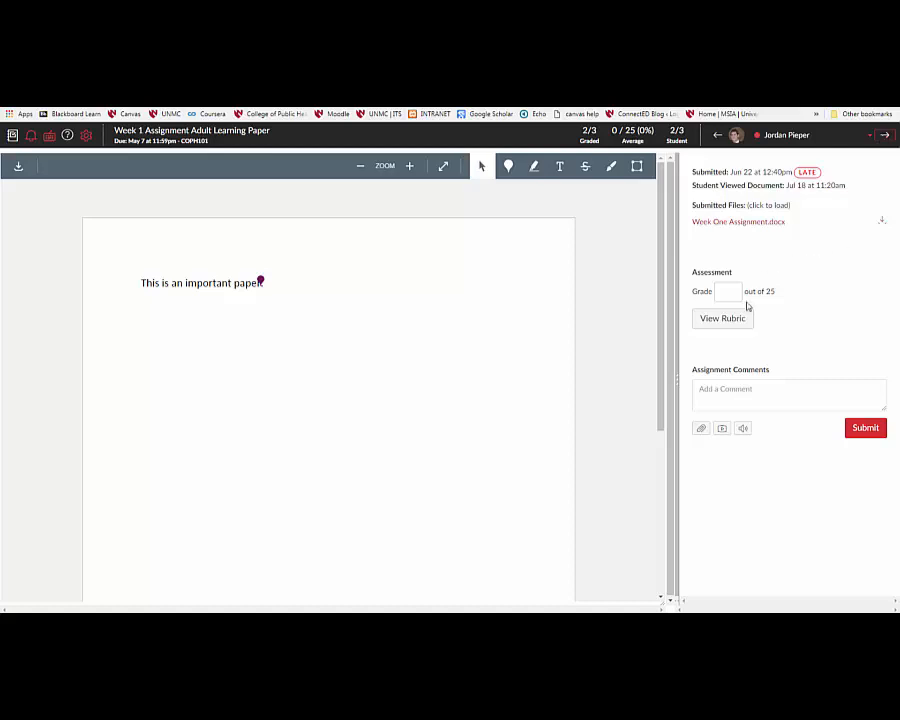
left_click(740, 325)
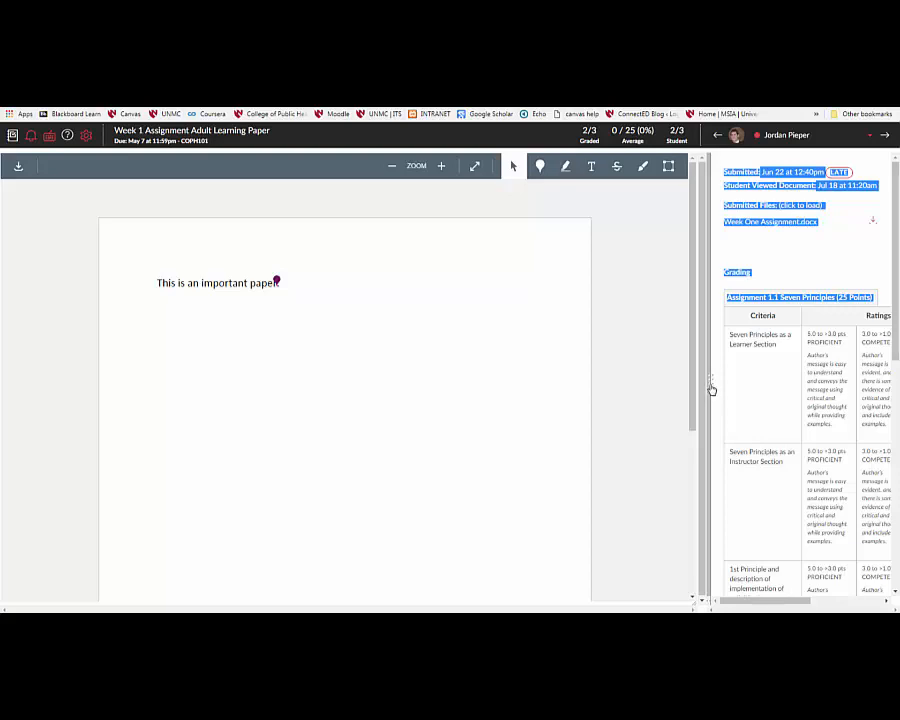
left_click_drag(711, 389, 547, 393)
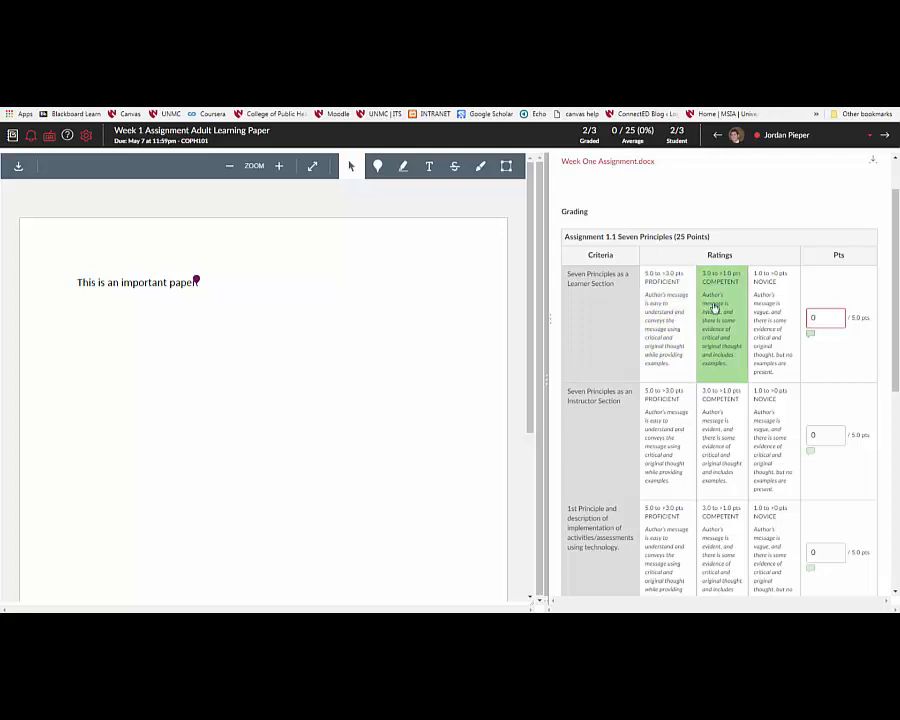
Rate the learner section Competent (3.0 points) and add the comment "Your assignment was missing the required examples of seven principles application in your learning experiences.".
left_click(715, 328)
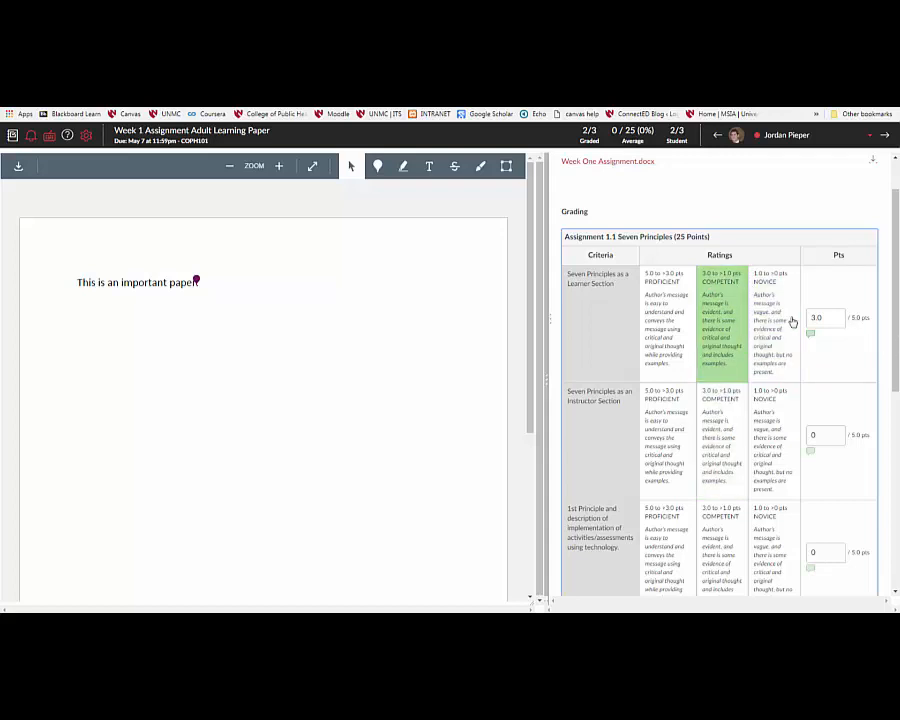
left_click(825, 317)
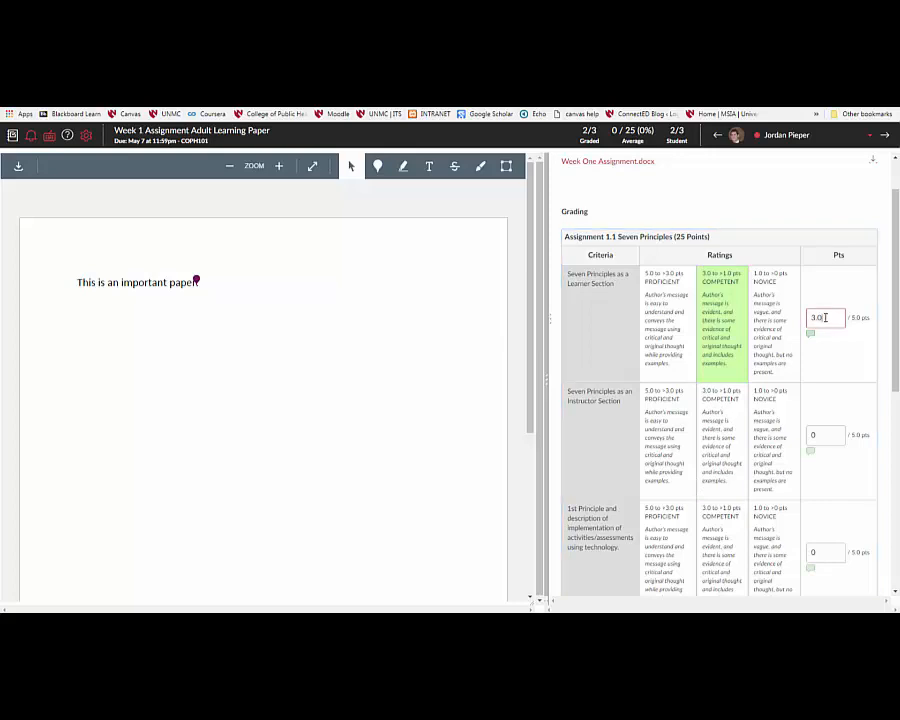
left_click_drag(825, 317, 811, 317)
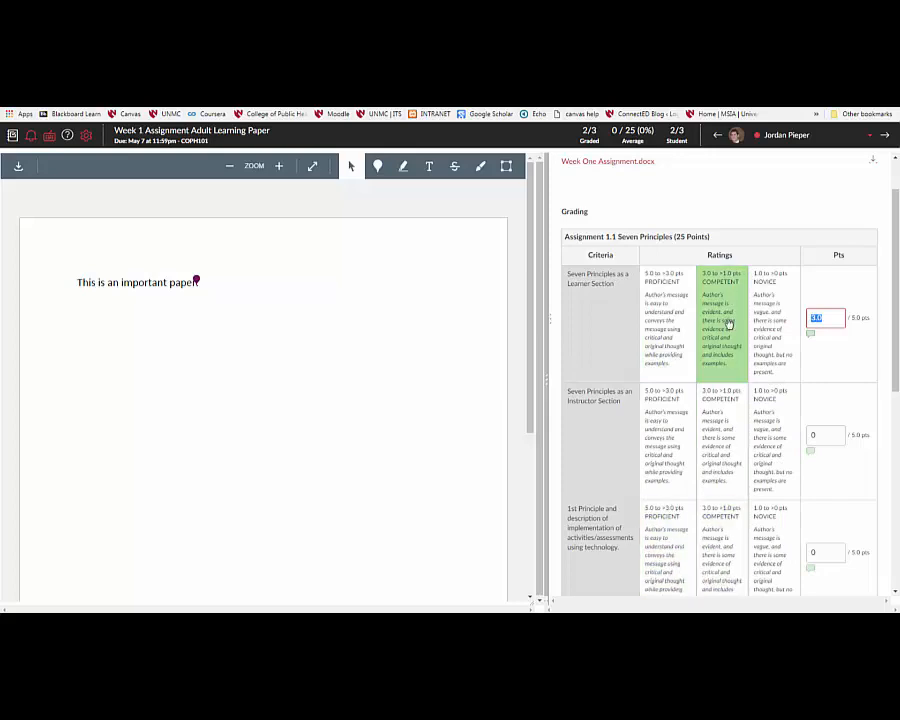
left_click(814, 340)
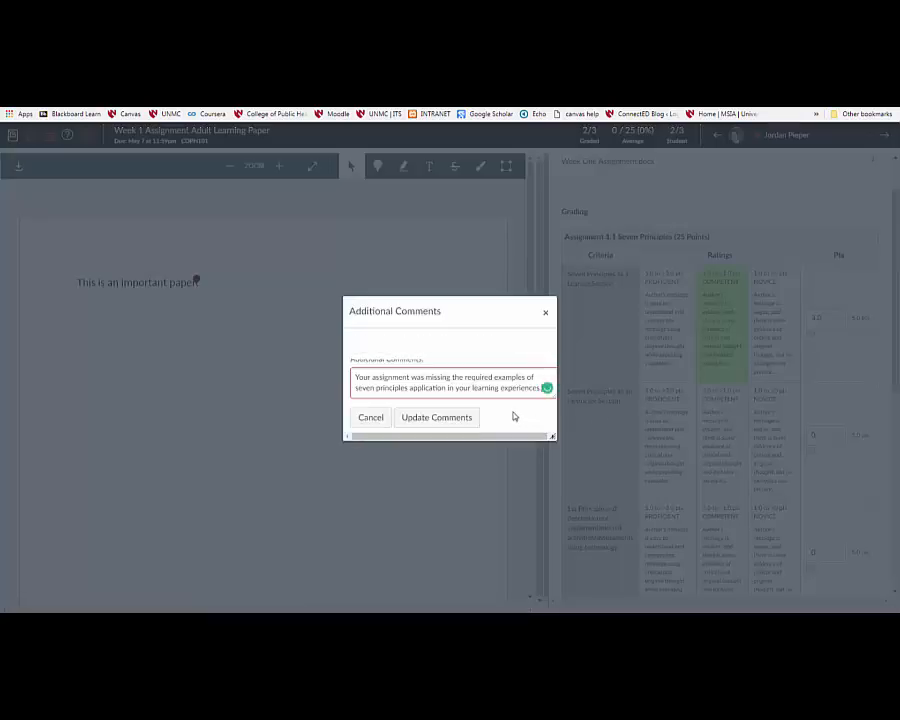
left_click(436, 417)
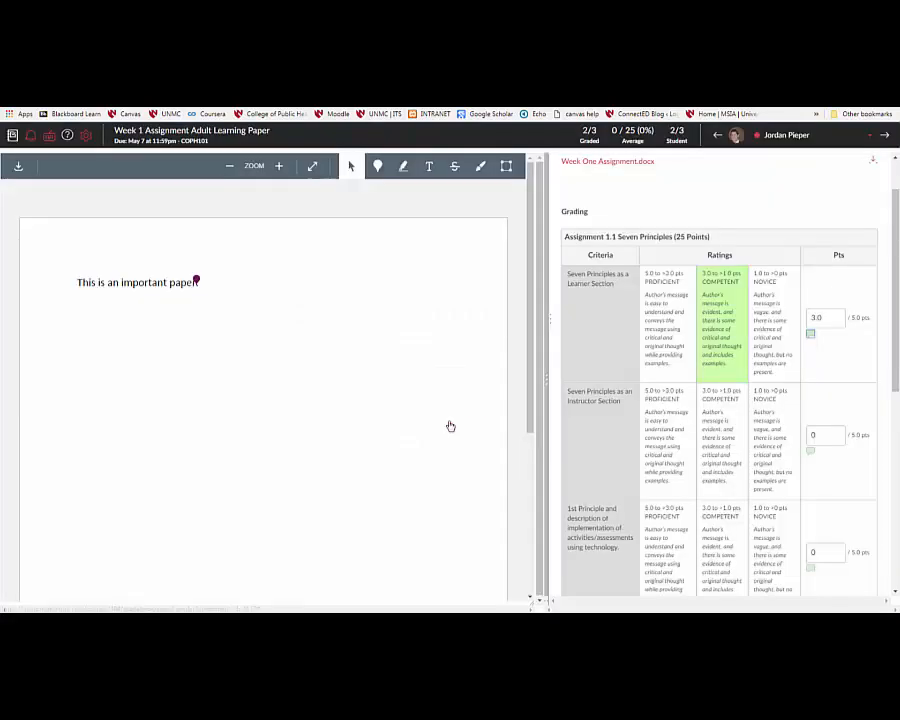
Rate the instructor section and 1st principle criteria Competent, and the 2nd principle and grammar criteria Proficient.
left_click(718, 437)
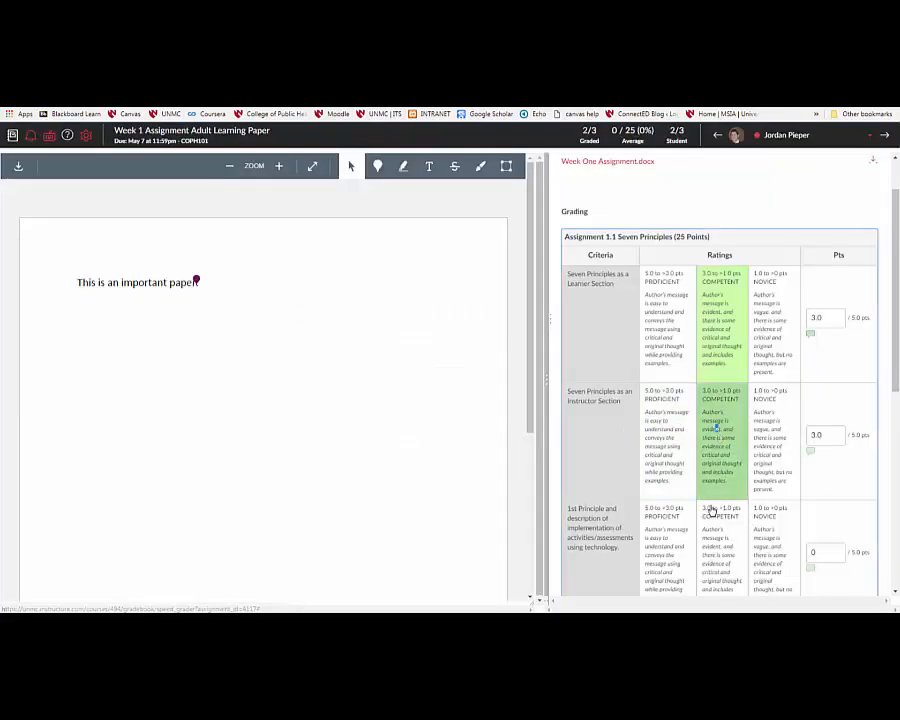
left_click(706, 524)
scroll(690, 500, "down", 3)
scroll(688, 420, "down", 1)
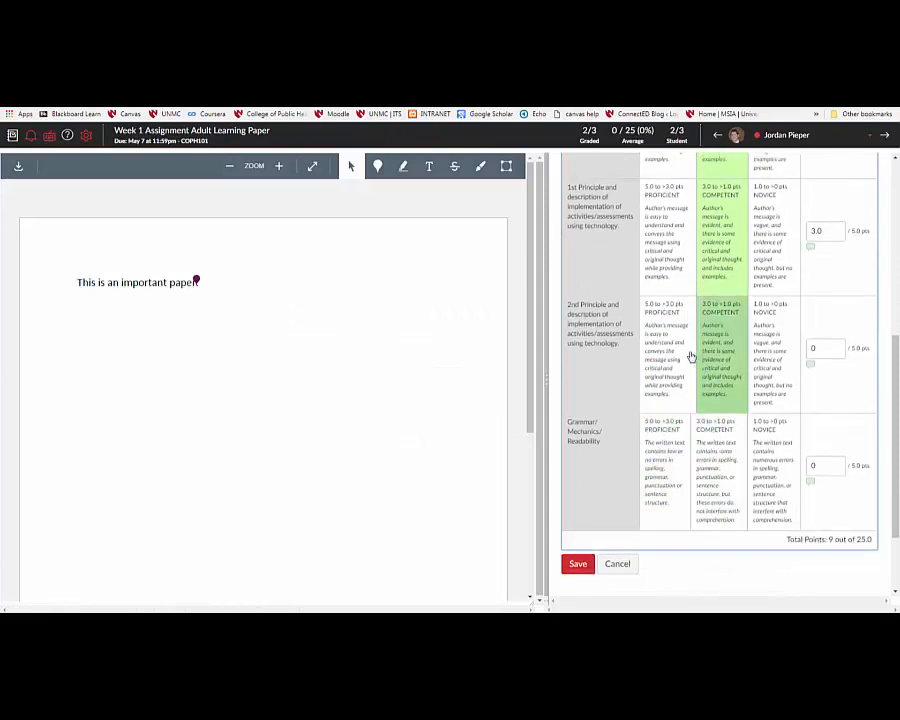
left_click(682, 354)
left_click(666, 480)
scroll(663, 485, "down", 1)
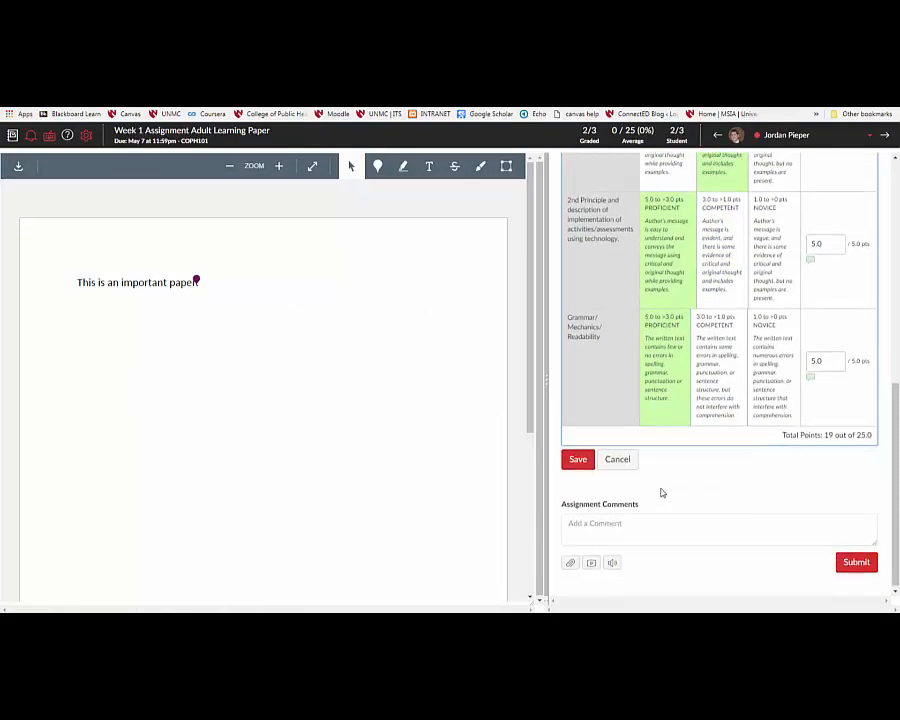
Save the rubric assessment for the submission and review the summary of ratings and comments.
left_click(579, 457)
scroll(736, 296, "down", 1)
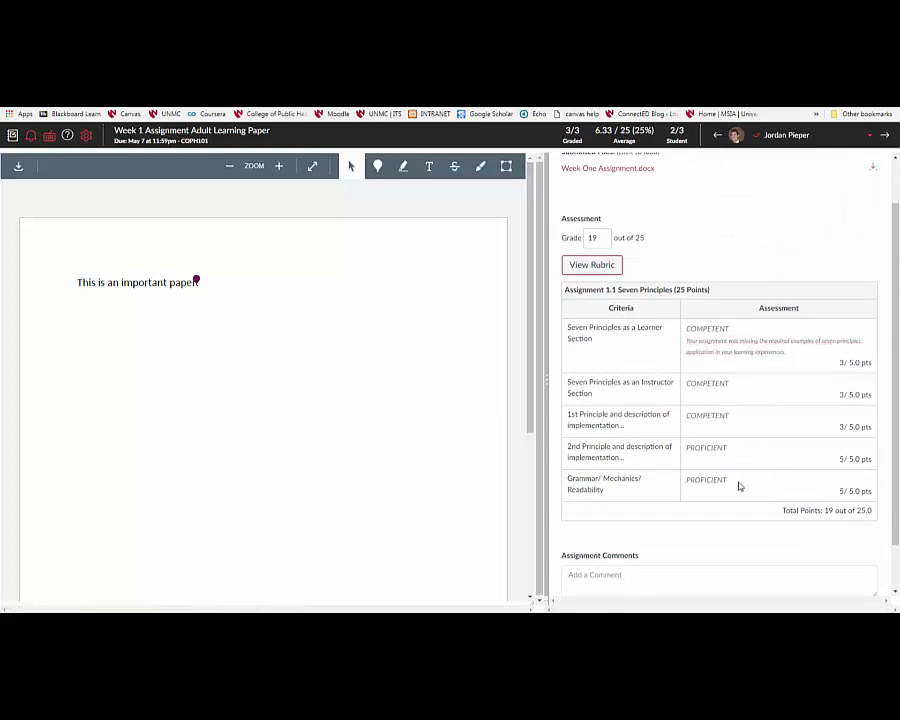
scroll(731, 484, "down", 2)
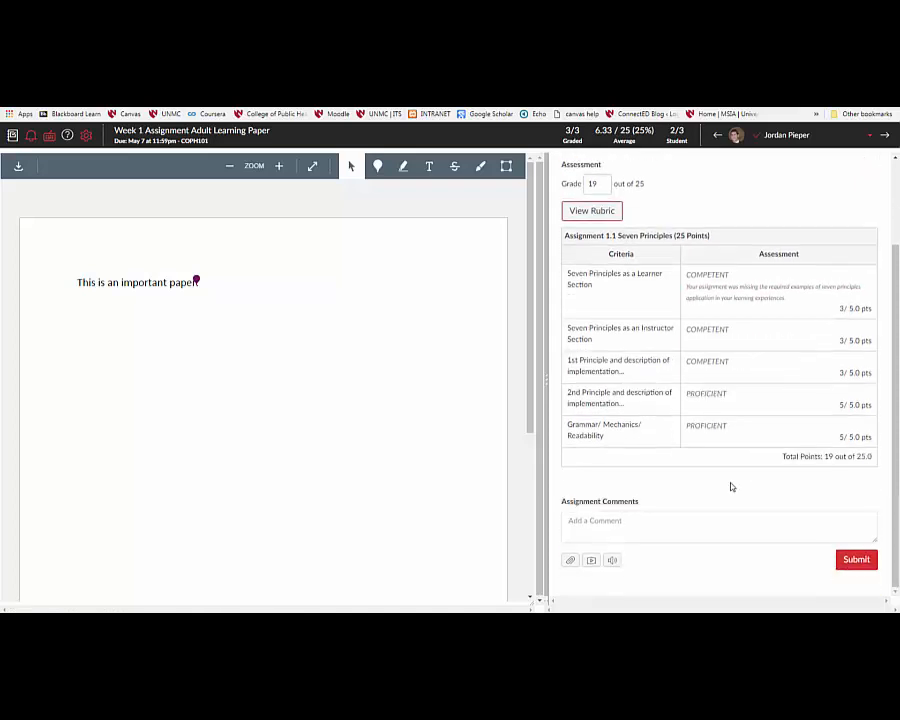